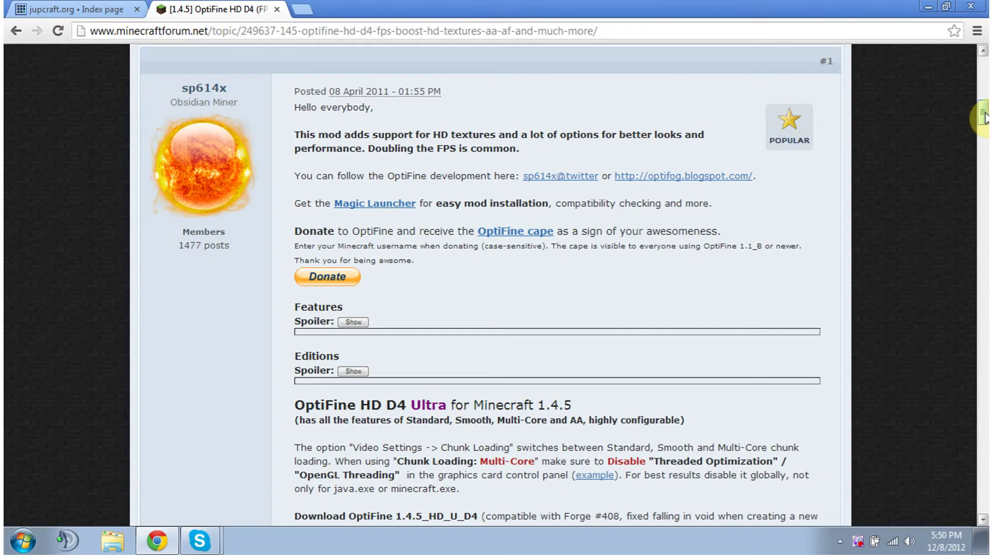
{"action": "left_click_drag", "start_coordinate": [985, 115], "coordinate": [983, 103]}
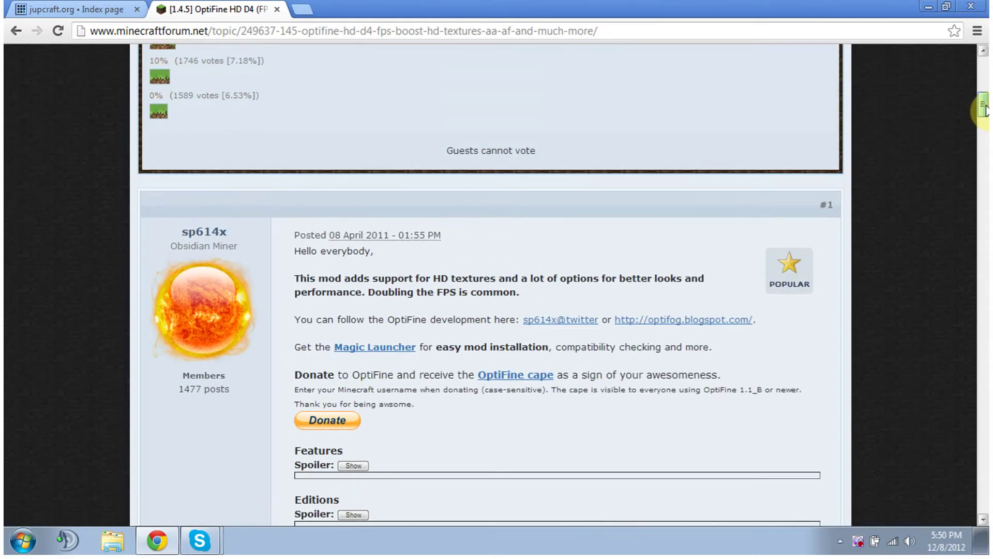
{"action": "mouse_move", "coordinate": [984, 104]}
{"action": "left_mouse_down"}
{"action": "mouse_move", "coordinate": [983, 94]}
{"action": "mouse_move", "coordinate": [984, 116]}
{"action": "left_mouse_up"}
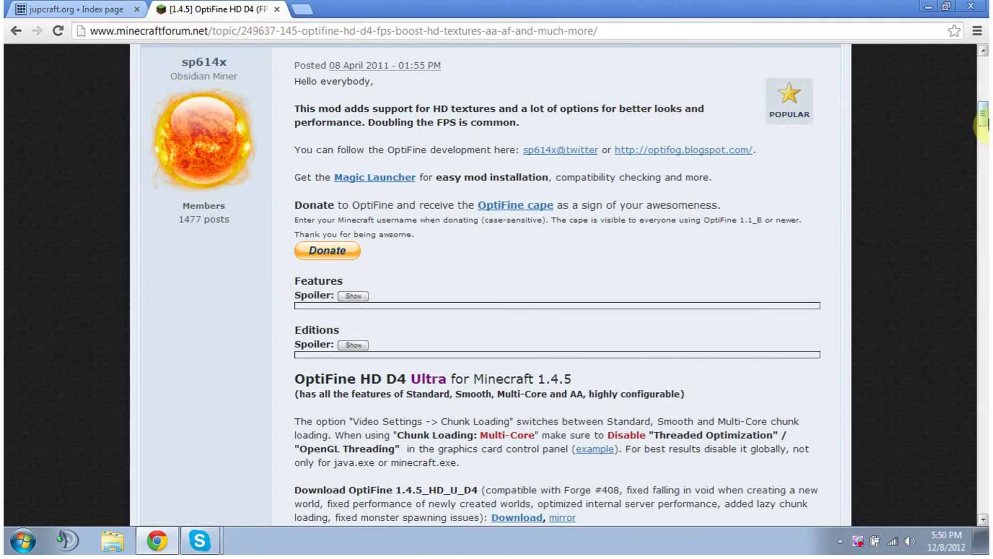
{"action": "mouse_move", "coordinate": [983, 125]}
{"action": "left_mouse_down"}
{"action": "mouse_move", "coordinate": [983, 109]}
{"action": "mouse_move", "coordinate": [984, 178]}
{"action": "mouse_move", "coordinate": [983, 110]}
{"action": "left_mouse_up"}
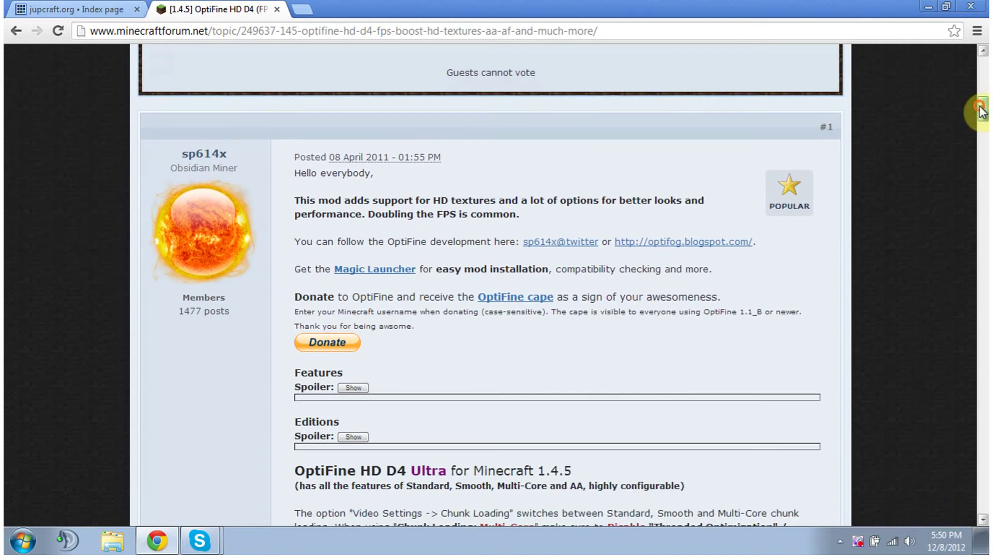
Download MagicLauncher_1.0.0.exe for Windows from the Magic Launcher thread, then return to the OptiFine thread
{"action": "left_click", "coordinate": [373, 274]}
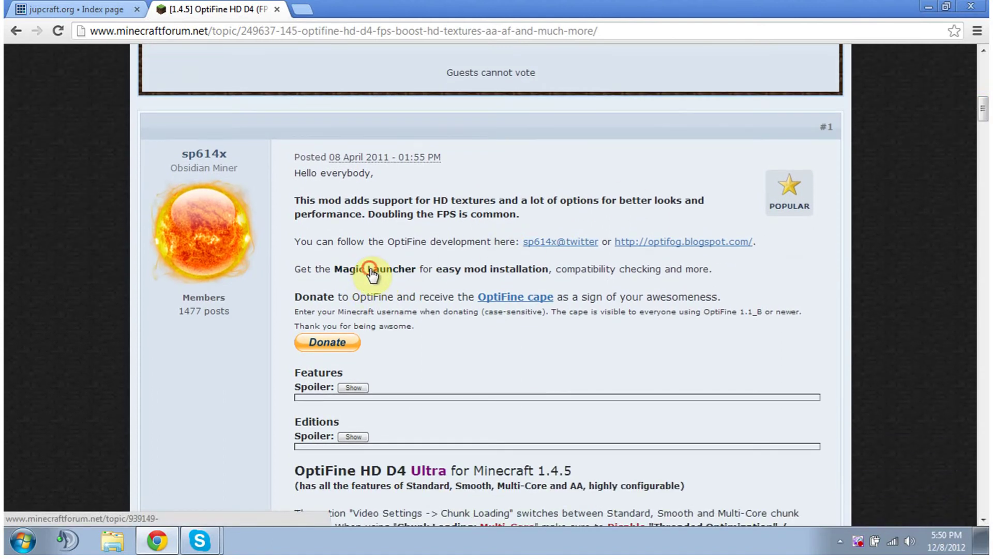
{"action": "left_click", "coordinate": [334, 10]}
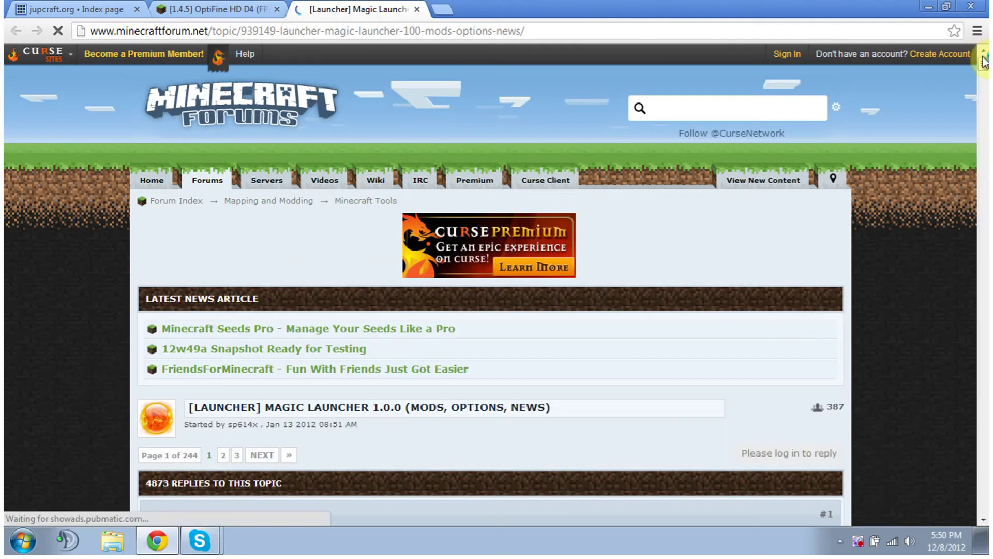
{"action": "left_click_drag", "start_coordinate": [984, 64], "coordinate": [983, 93]}
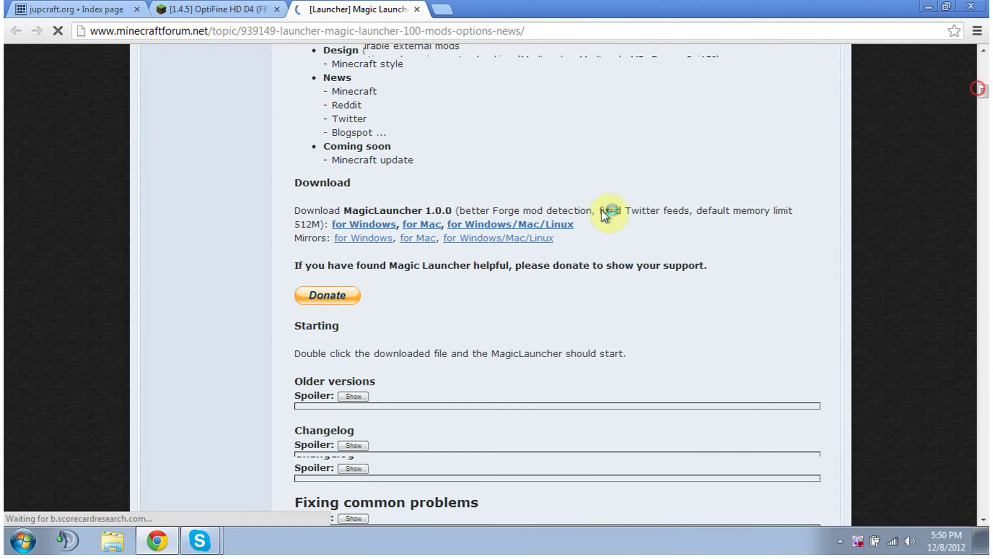
{"action": "mouse_move", "coordinate": [419, 239]}
{"action": "left_mouse_down"}
{"action": "mouse_move", "coordinate": [499, 256]}
{"action": "mouse_move", "coordinate": [407, 269]}
{"action": "mouse_move", "coordinate": [381, 256]}
{"action": "left_mouse_up"}
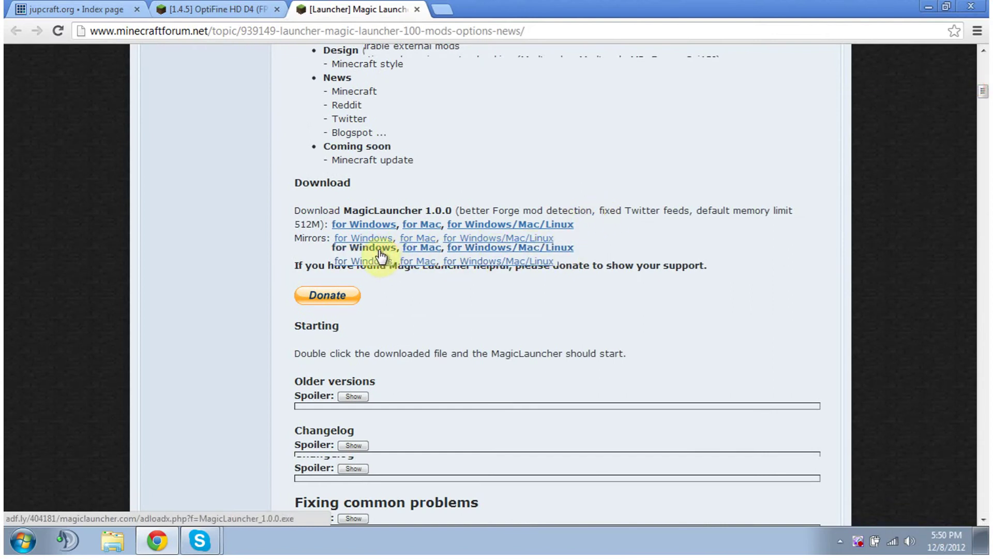
{"action": "left_click", "coordinate": [372, 247]}
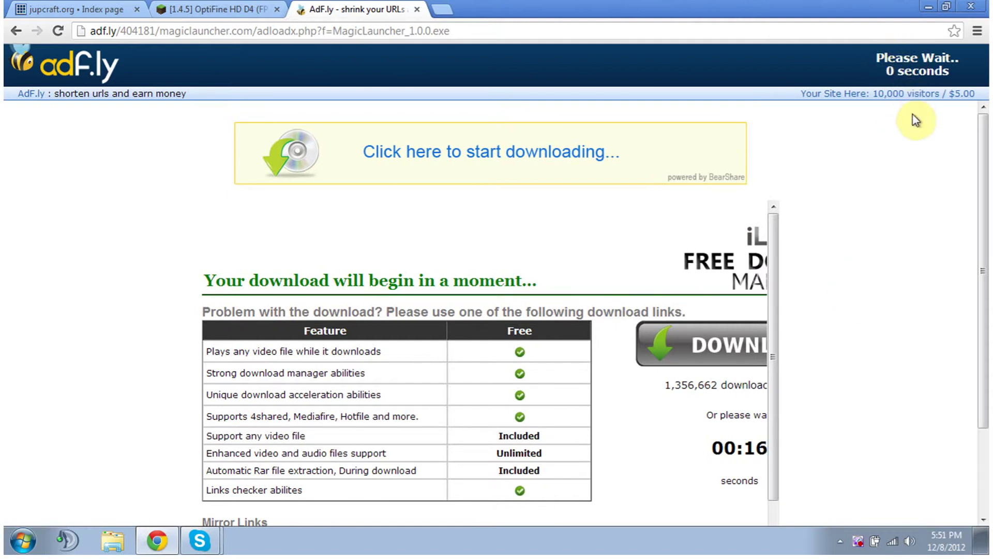
{"action": "left_click", "coordinate": [939, 62]}
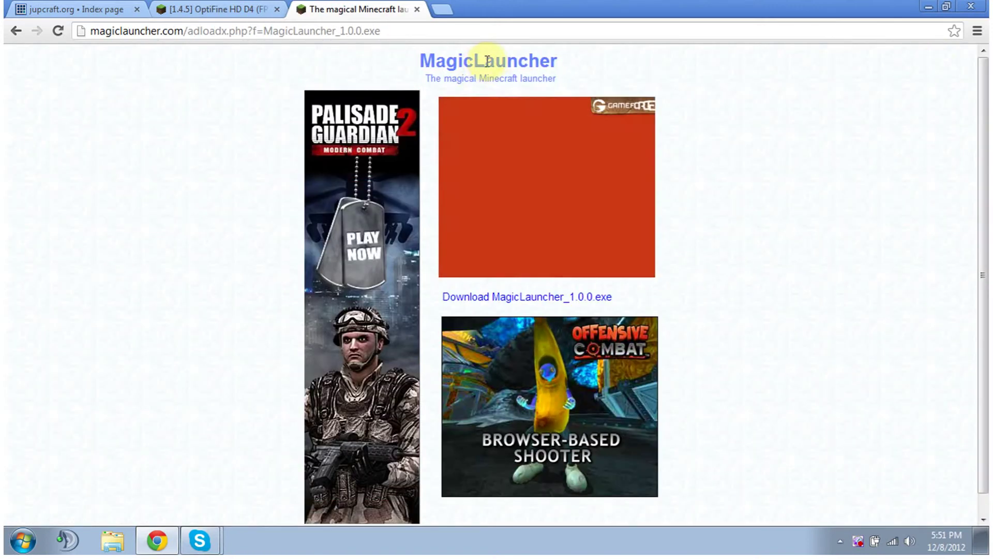
{"action": "left_click", "coordinate": [528, 296]}
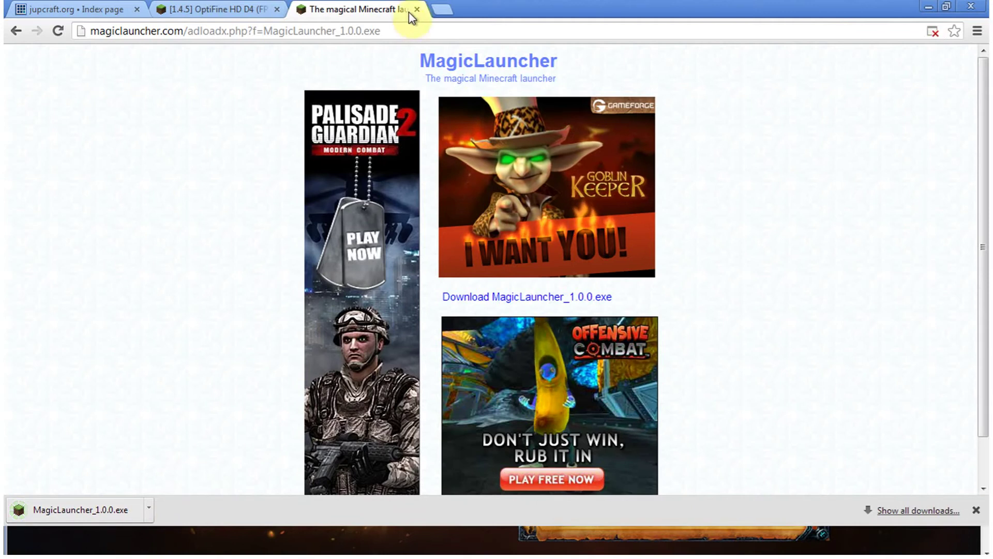
{"action": "left_click", "coordinate": [235, 10]}
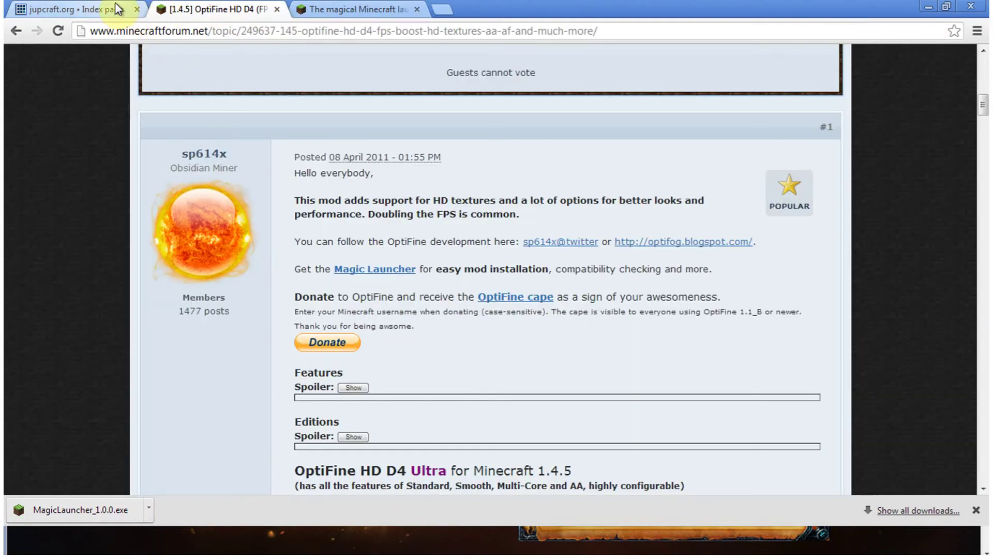
{"action": "left_click_drag", "start_coordinate": [983, 106], "coordinate": [984, 140]}
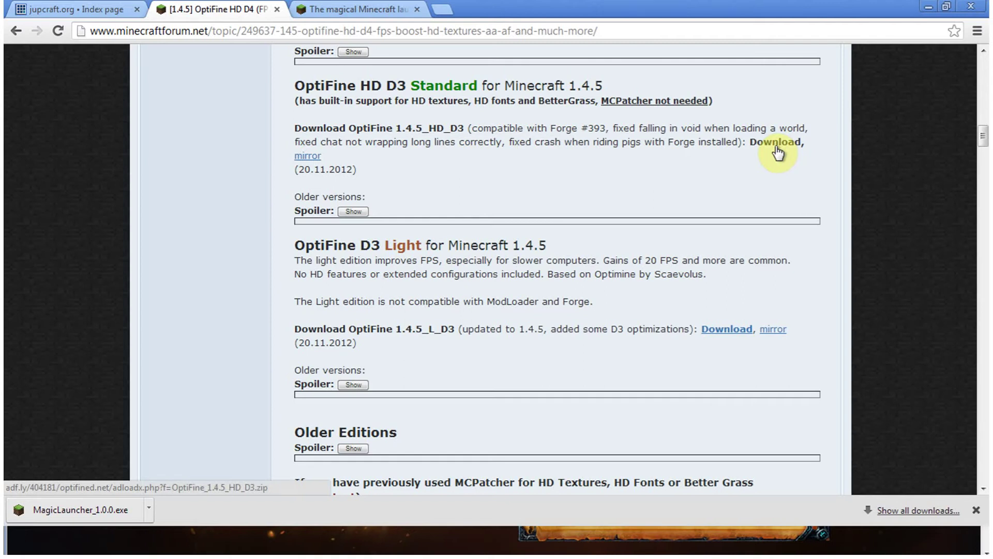
Scroll the OptiFine thread down to the OptiFine HD D3 Standard download section
{"action": "left_click_drag", "start_coordinate": [488, 301], "coordinate": [555, 302]}
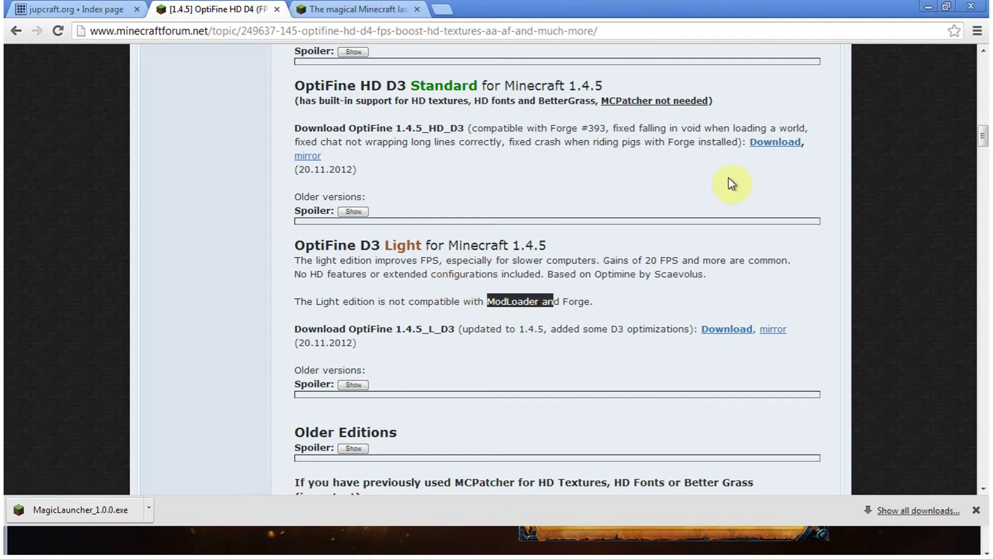
Download OptiFine_1.4.5_HD_D3.zip, close the Magic Launcher tab, minimize Chrome and dismiss ad popups
{"action": "left_click", "coordinate": [775, 142]}
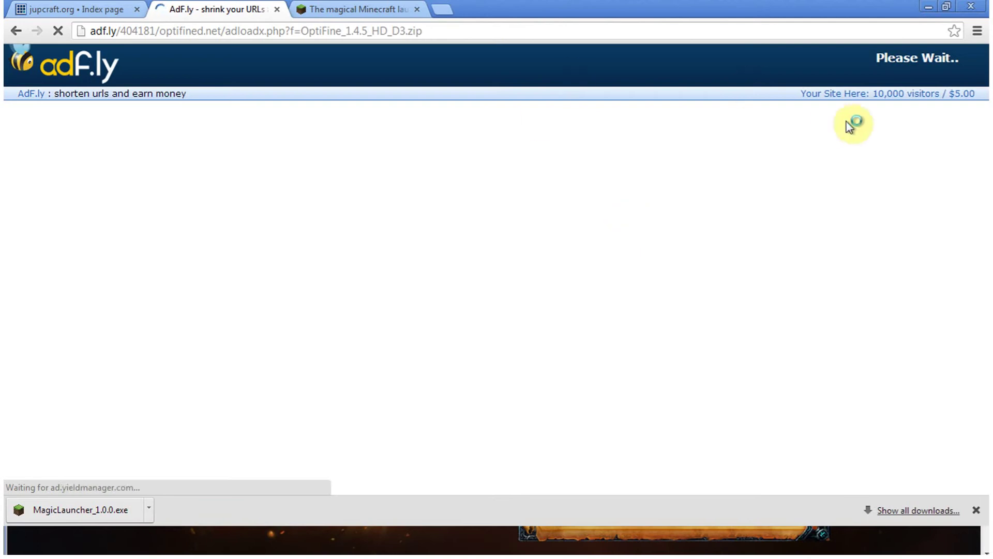
{"action": "left_click", "coordinate": [365, 9]}
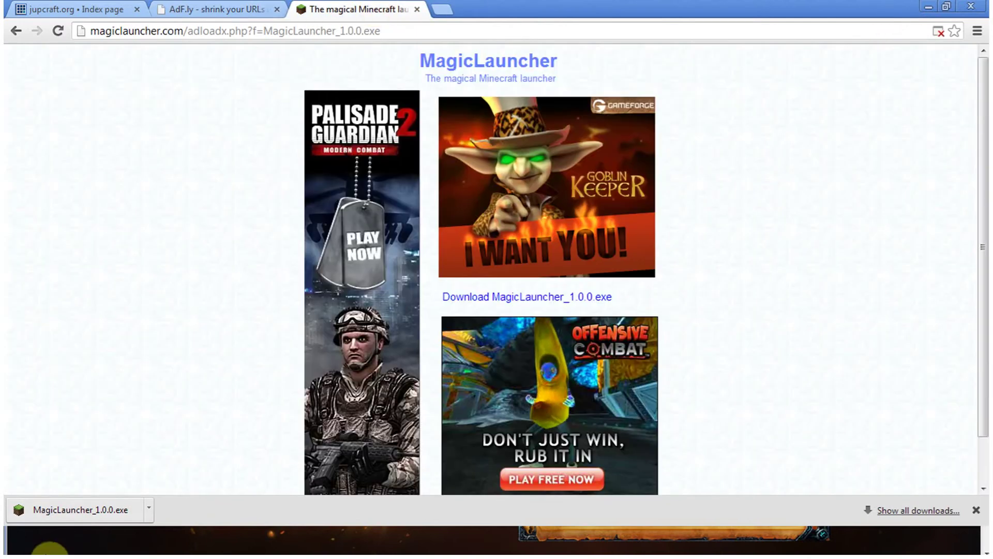
{"action": "left_click", "coordinate": [417, 9]}
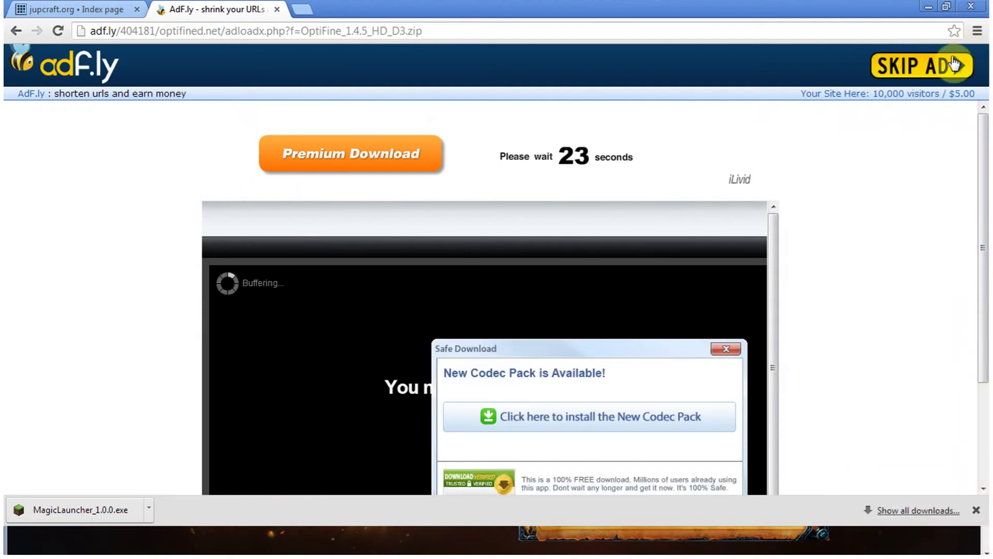
{"action": "left_click", "coordinate": [922, 65]}
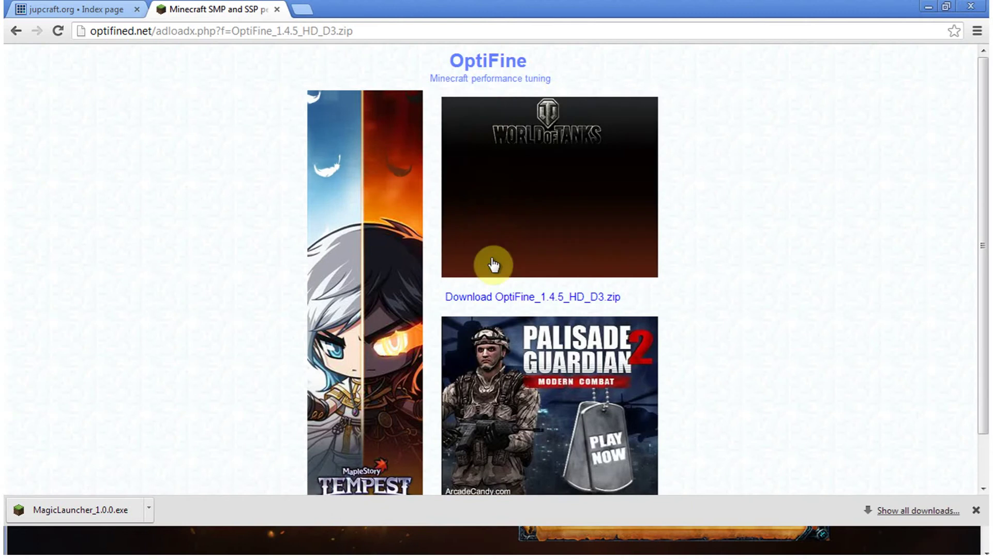
{"action": "left_click", "coordinate": [497, 296]}
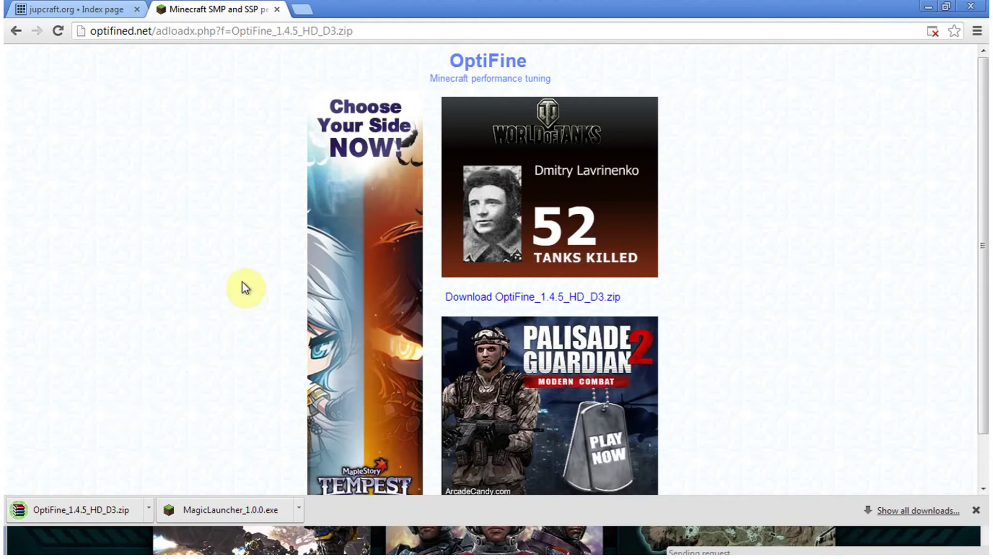
{"action": "left_click", "coordinate": [929, 7]}
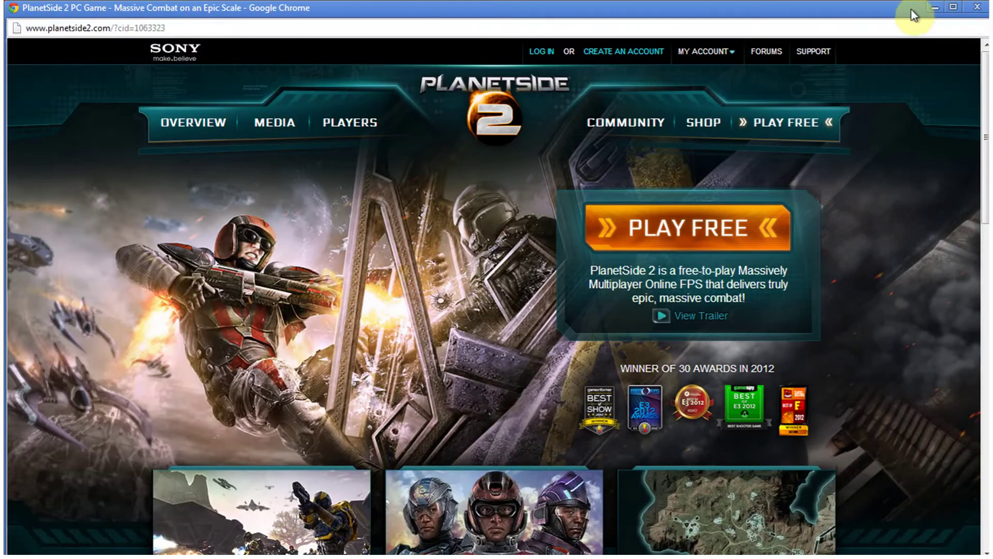
{"action": "left_click", "coordinate": [980, 9]}
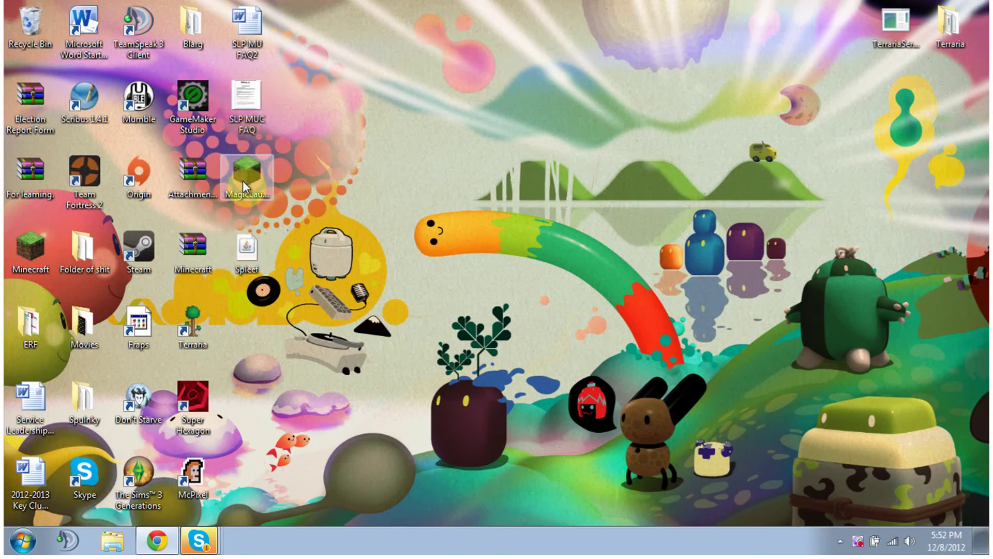
Search the Start menu for the downloaded Magic Launcher, correcting the search text
{"action": "left_click", "coordinate": [22, 540]}
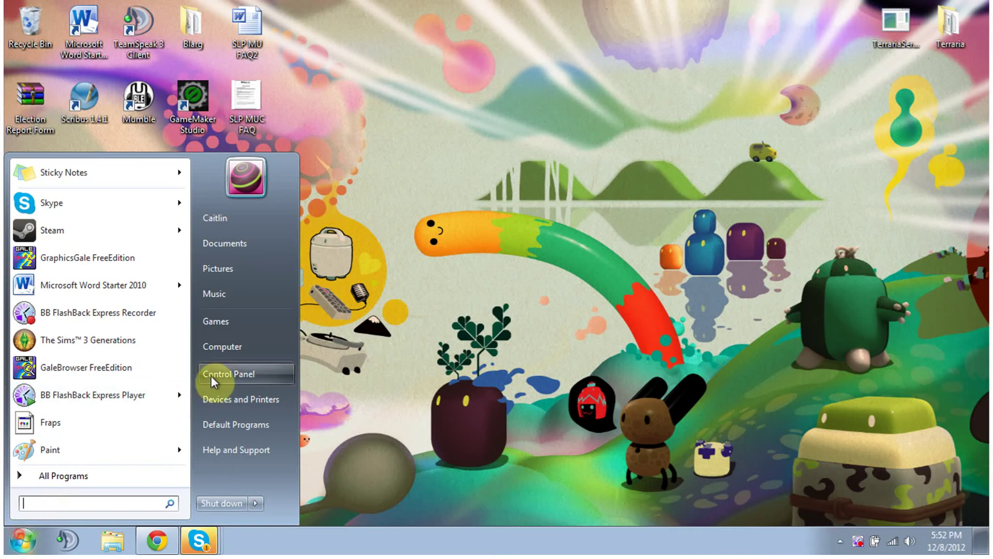
{"action": "type", "text": "mi"}
{"action": "key", "text": "BackSpace"}
{"action": "key", "text": "BackSpace"}
{"action": "type", "text": "ag"}
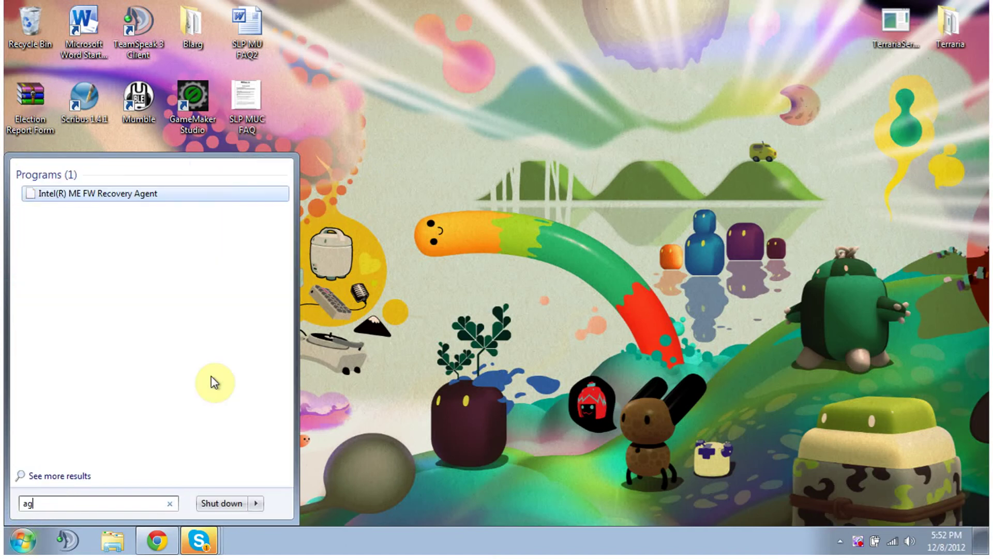
{"action": "key", "text": "BackSpace"}
{"action": "key", "text": "BackSpace"}
{"action": "type", "text": "magic"}
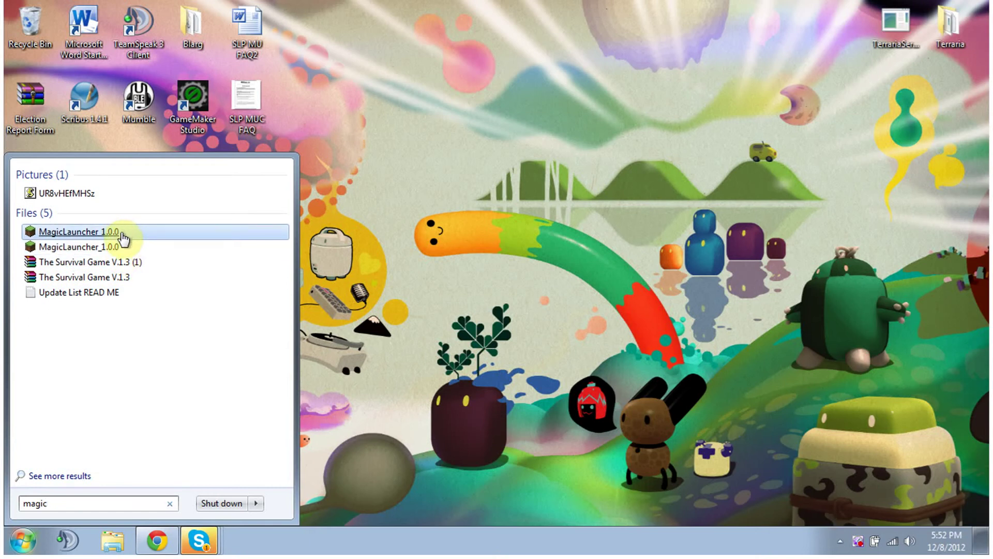
Move MagicLauncher_1.0.0.exe onto the desktop, replacing the older copy, and run it
{"action": "left_click_drag", "start_coordinate": [123, 237], "coordinate": [489, 136]}
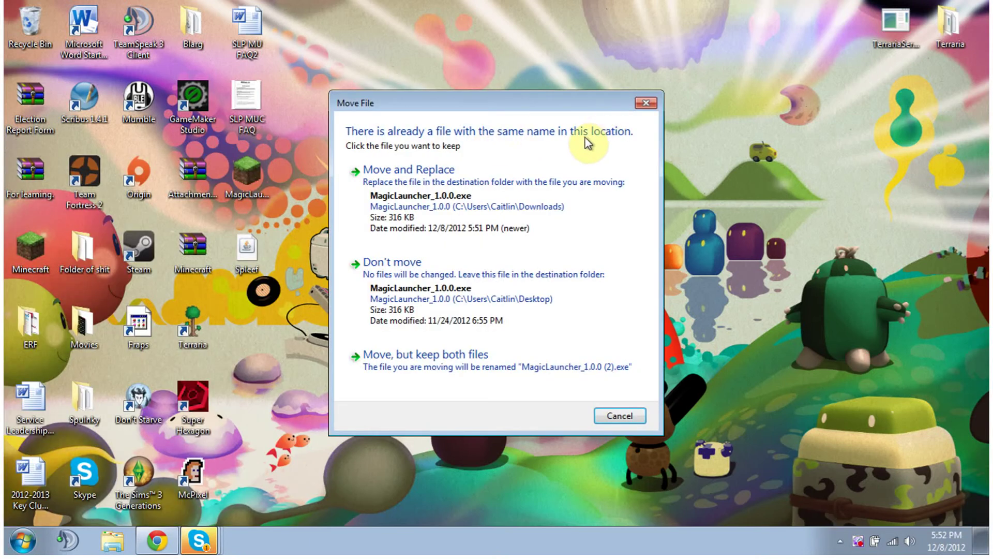
{"action": "left_click", "coordinate": [409, 169]}
{"action": "double_click", "coordinate": [516, 99]}
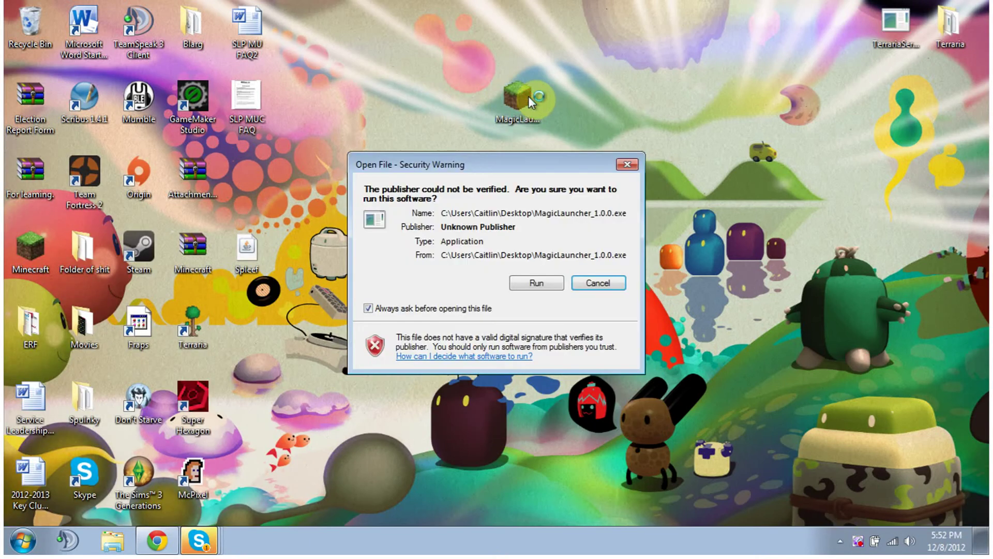
{"action": "left_click", "coordinate": [536, 283]}
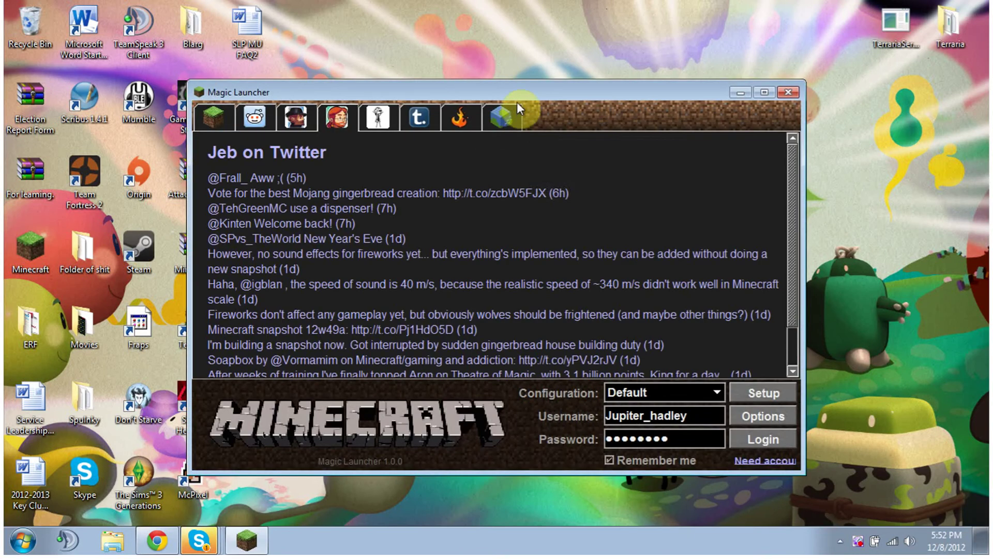
Log in to launch Minecraft 1.4.5, then close the game window
{"action": "left_click_drag", "start_coordinate": [517, 93], "coordinate": [512, 86]}
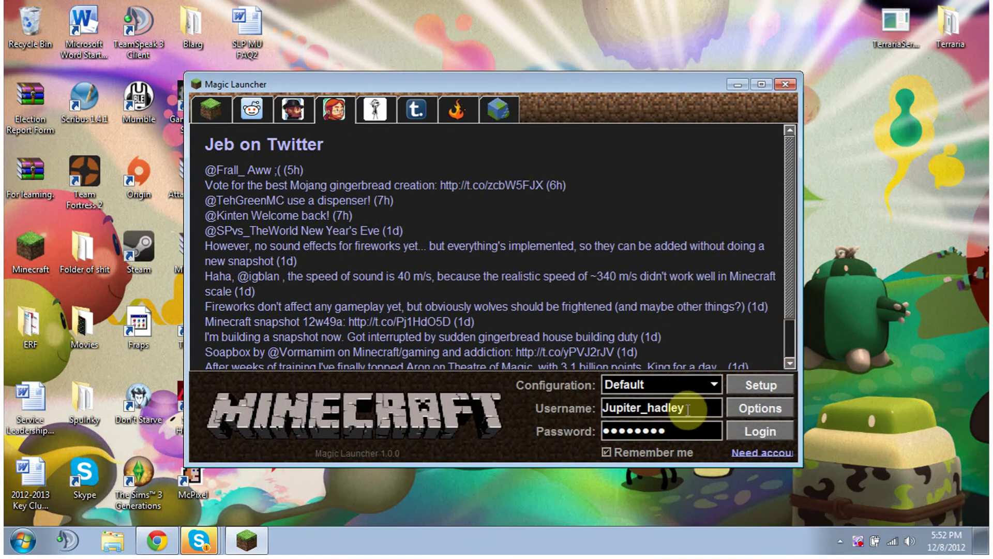
{"action": "left_click", "coordinate": [775, 435]}
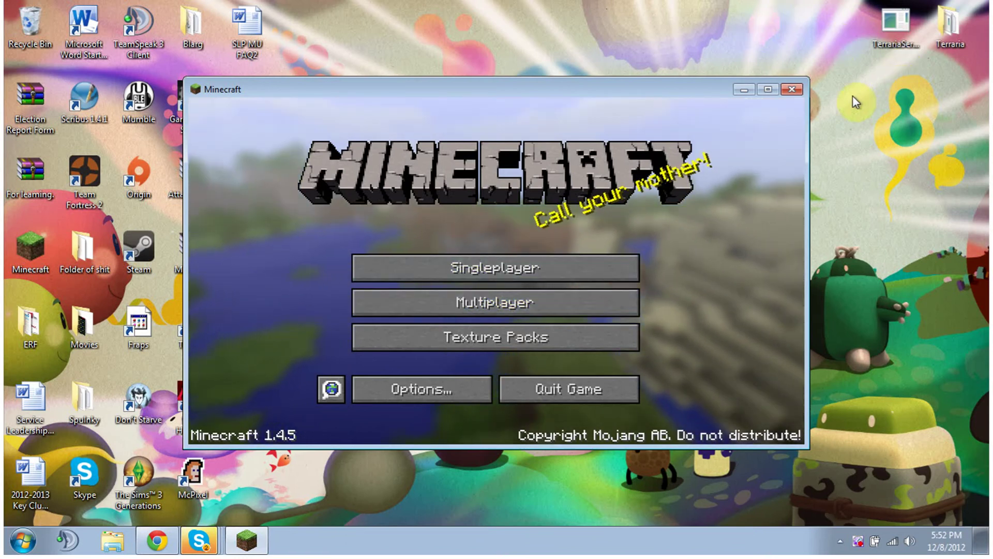
{"action": "left_click", "coordinate": [800, 92]}
Restart Magic Launcher past the security warning and open its mod setup
{"action": "double_click", "coordinate": [518, 101]}
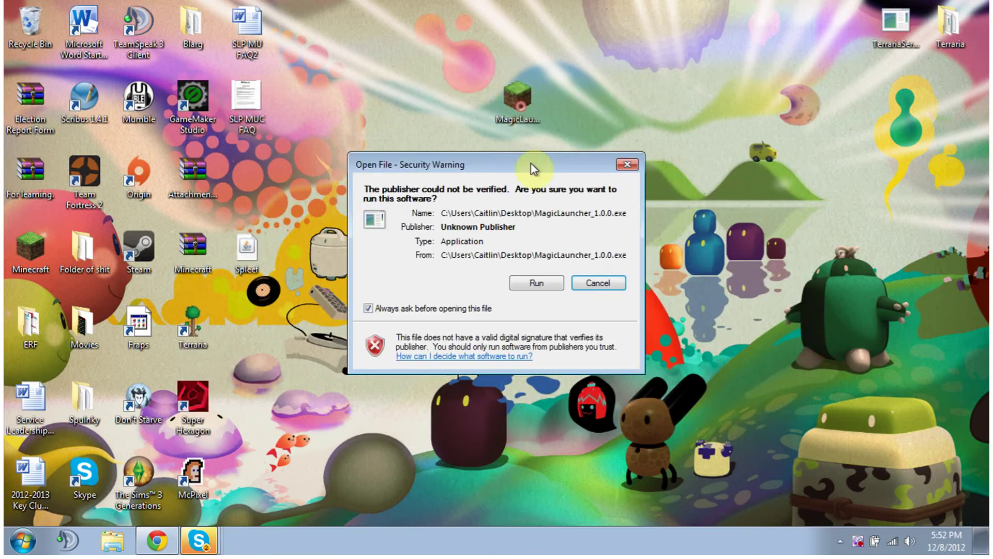
{"action": "left_click", "coordinate": [533, 273]}
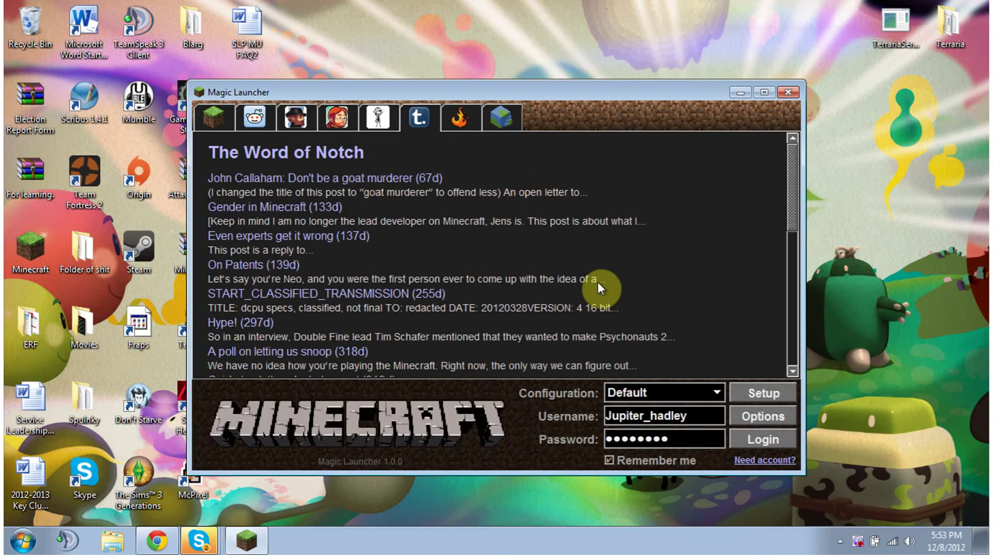
{"action": "left_click", "coordinate": [753, 392]}
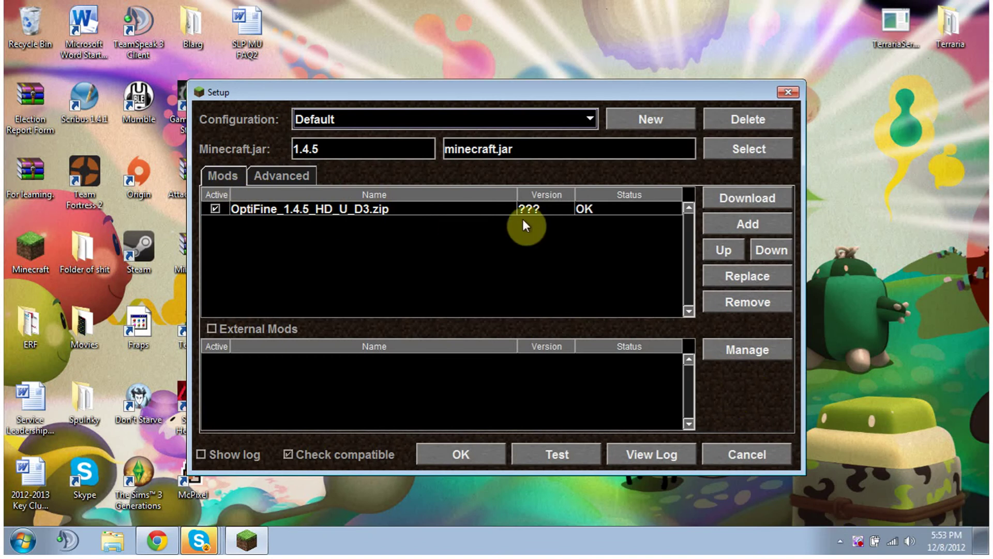
Start adding a mod and browse the folder locations back to Downloads
{"action": "left_click", "coordinate": [751, 224]}
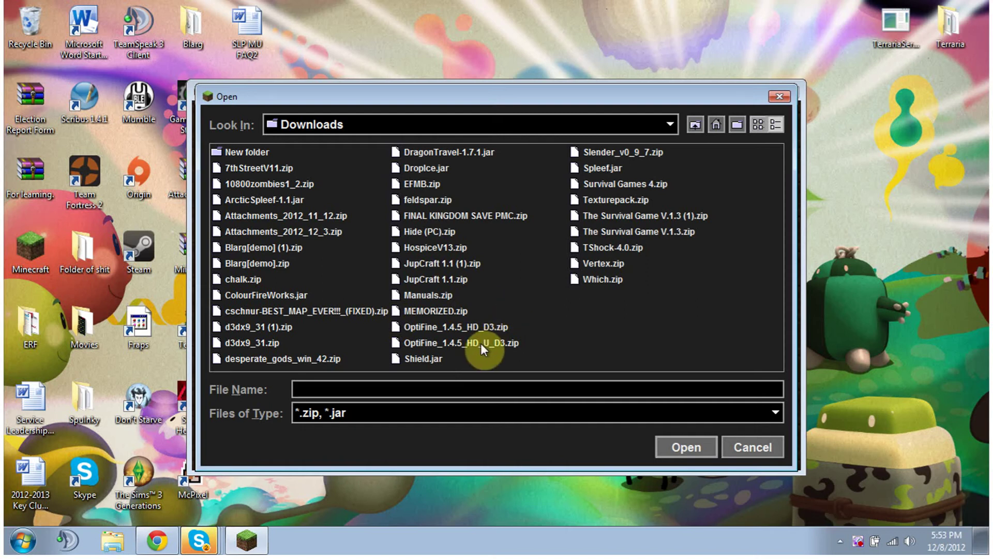
{"action": "left_click", "coordinate": [385, 125]}
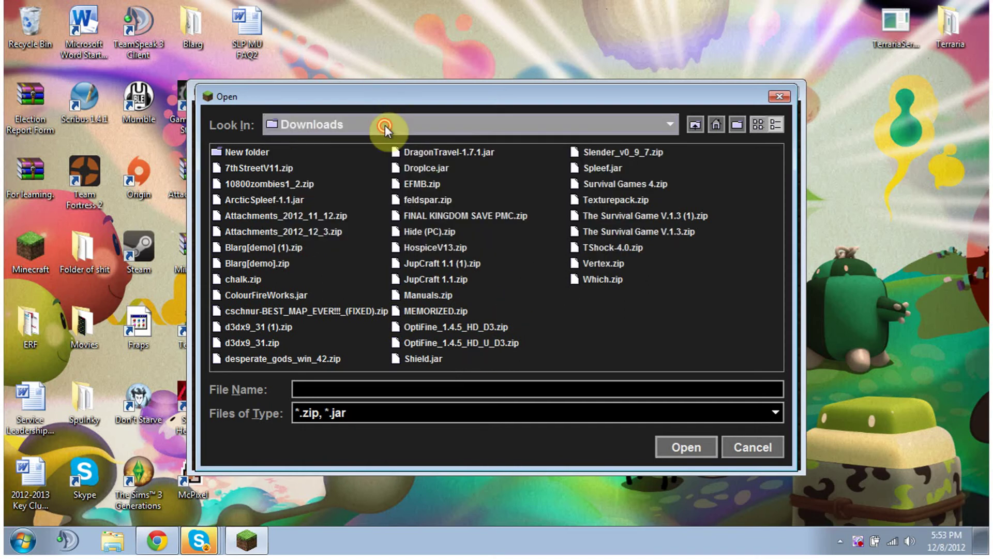
{"action": "left_click", "coordinate": [650, 125]}
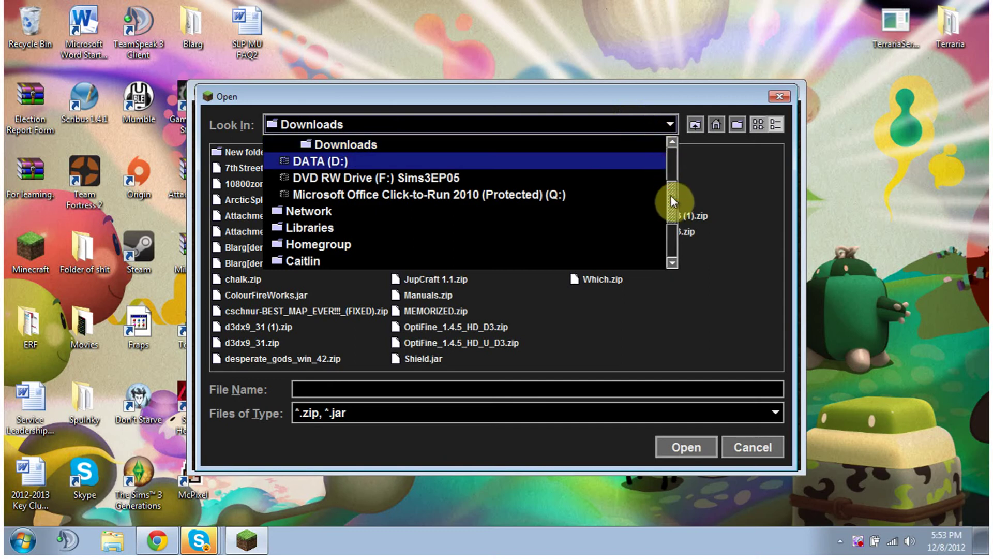
{"action": "mouse_move", "coordinate": [671, 194]}
{"action": "left_mouse_down"}
{"action": "mouse_move", "coordinate": [674, 142]}
{"action": "mouse_move", "coordinate": [676, 188]}
{"action": "left_mouse_up"}
{"action": "left_click", "coordinate": [692, 194]}
{"action": "left_click", "coordinate": [669, 125]}
{"action": "left_click", "coordinate": [521, 335]}
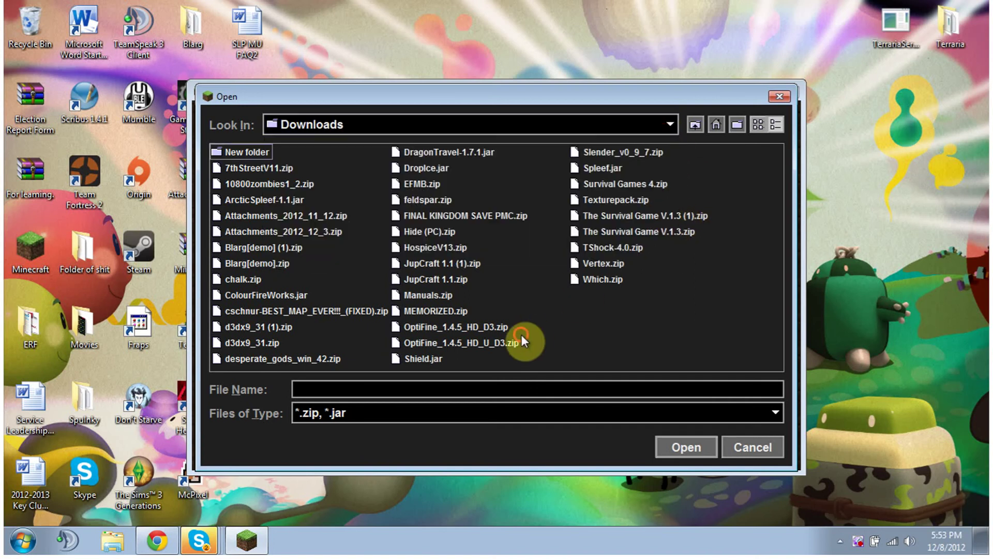
Add OptiFine_1.4.5_HD_D3.zip, deactivate it after its errors, and save the setup
{"action": "double_click", "coordinate": [476, 328]}
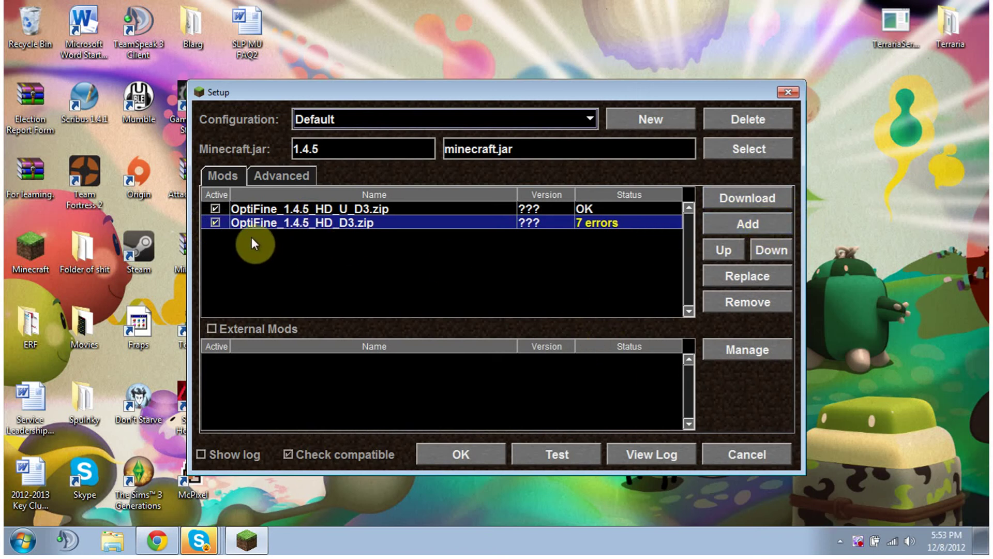
{"action": "left_click", "coordinate": [215, 223]}
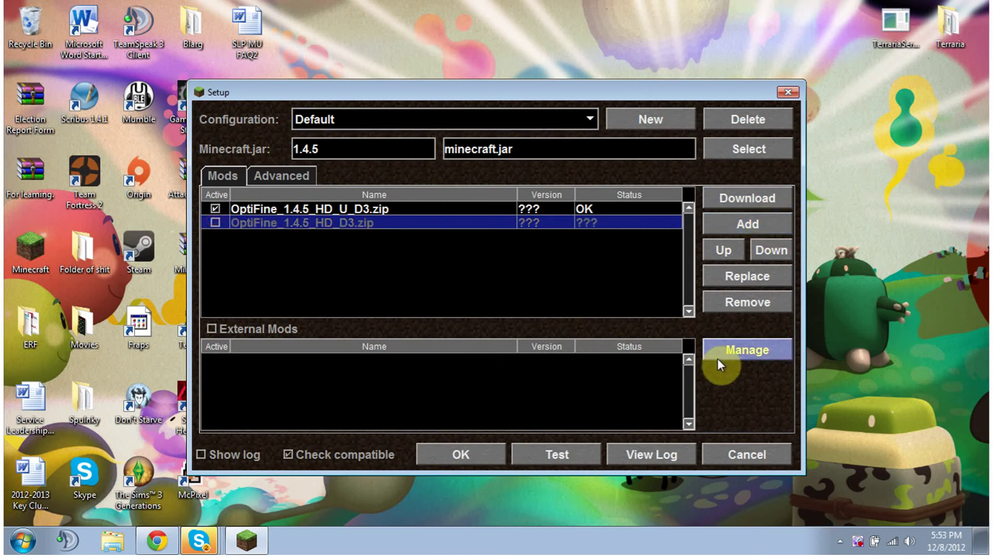
{"action": "left_click", "coordinate": [479, 455]}
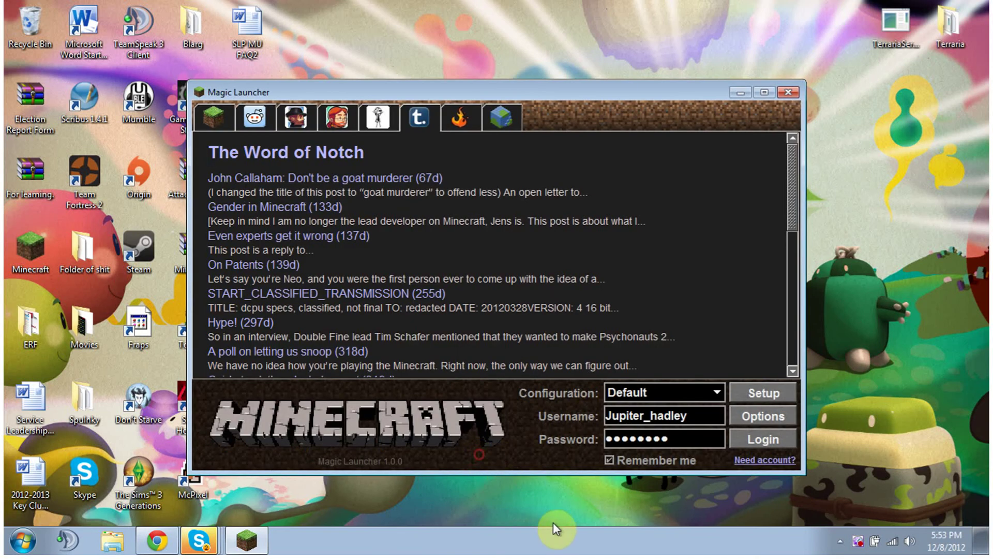
Launch modded Minecraft and join the first server in the multiplayer list
{"action": "left_click", "coordinate": [775, 436]}
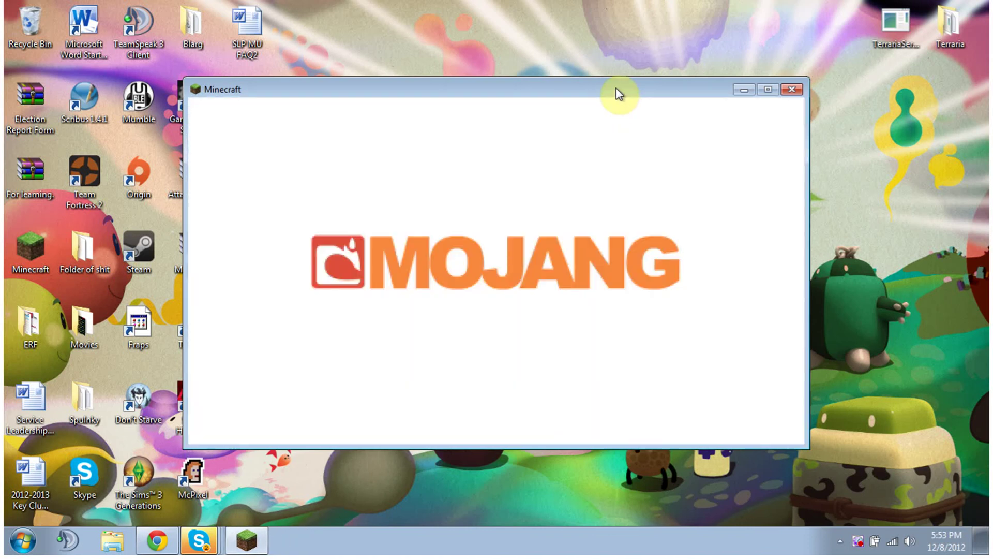
{"action": "left_click_drag", "start_coordinate": [615, 89], "coordinate": [699, 61]}
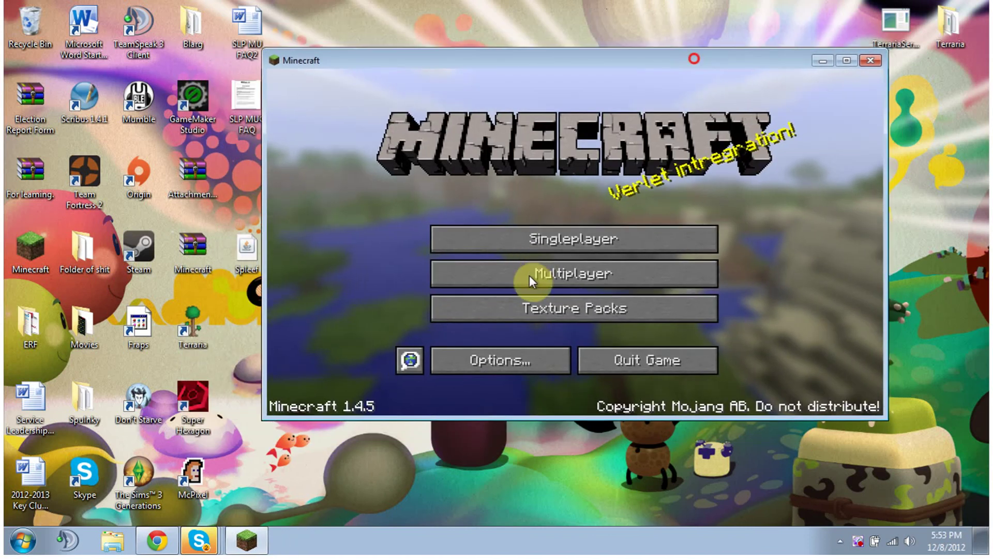
{"action": "left_click", "coordinate": [529, 273]}
{"action": "double_click", "coordinate": [505, 151]}
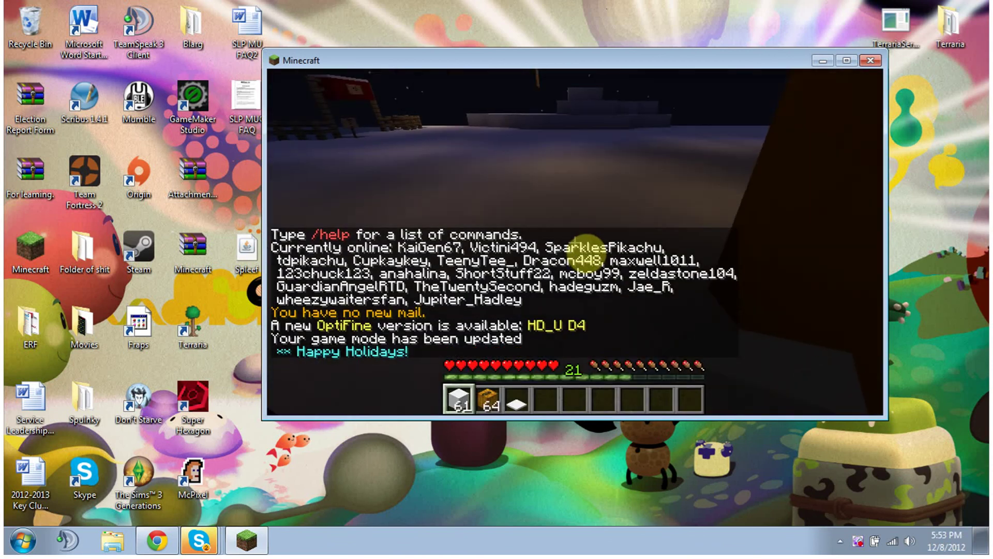
Switch to creative mode with /gm 1 and walk past the Christmas tree
{"action": "key", "text": "slash"}
{"action": "type", "text": "gm "}
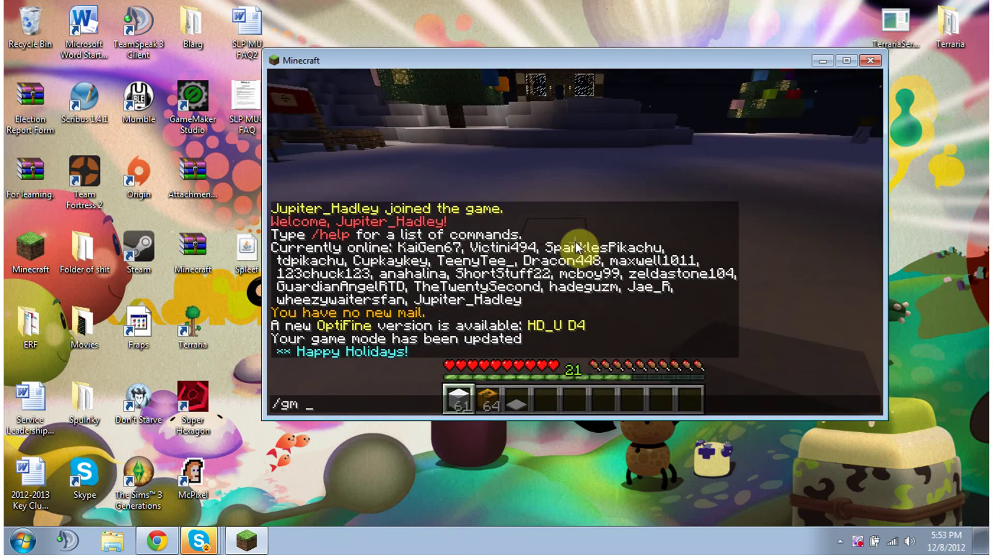
{"action": "type", "text": "1"}
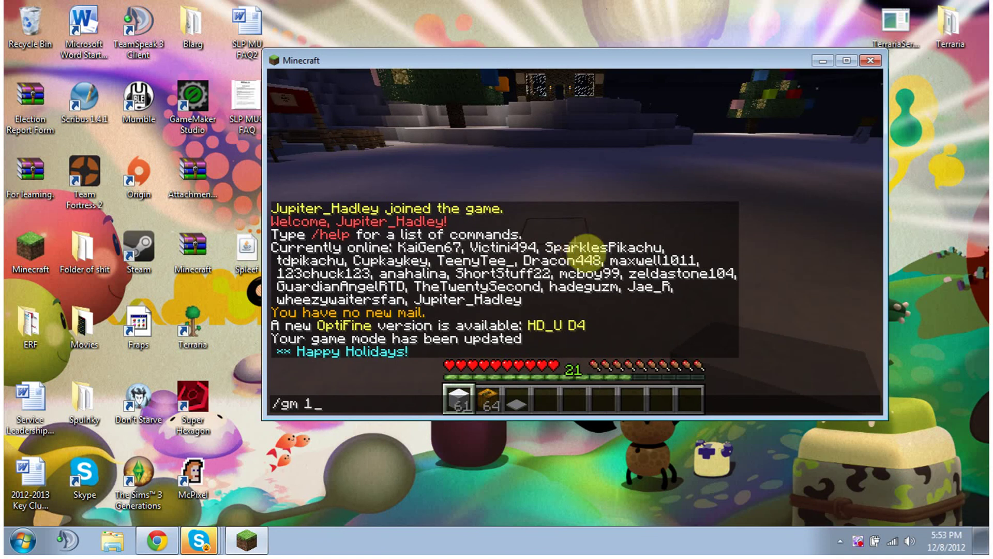
{"action": "key", "text": "Return"}
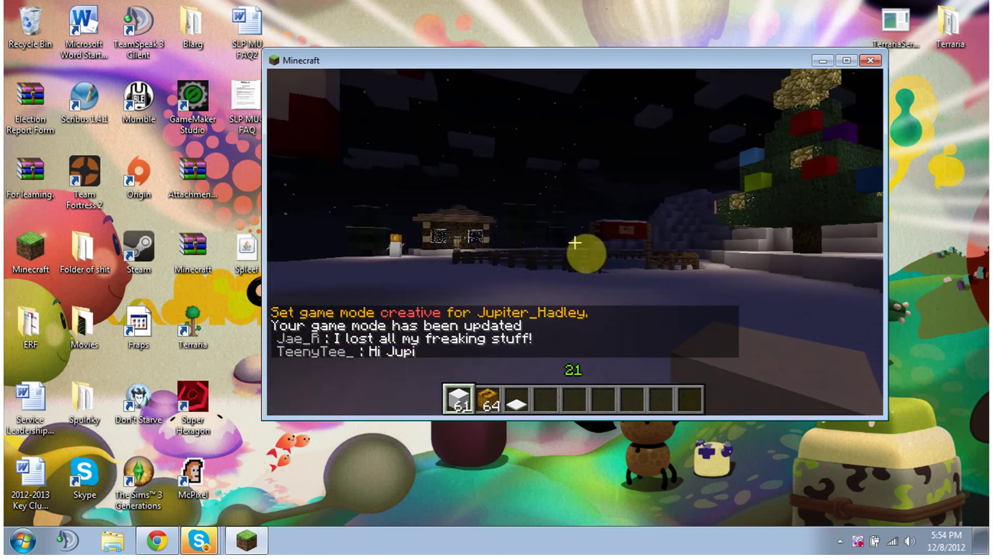
{"action": "key", "text": "w"}
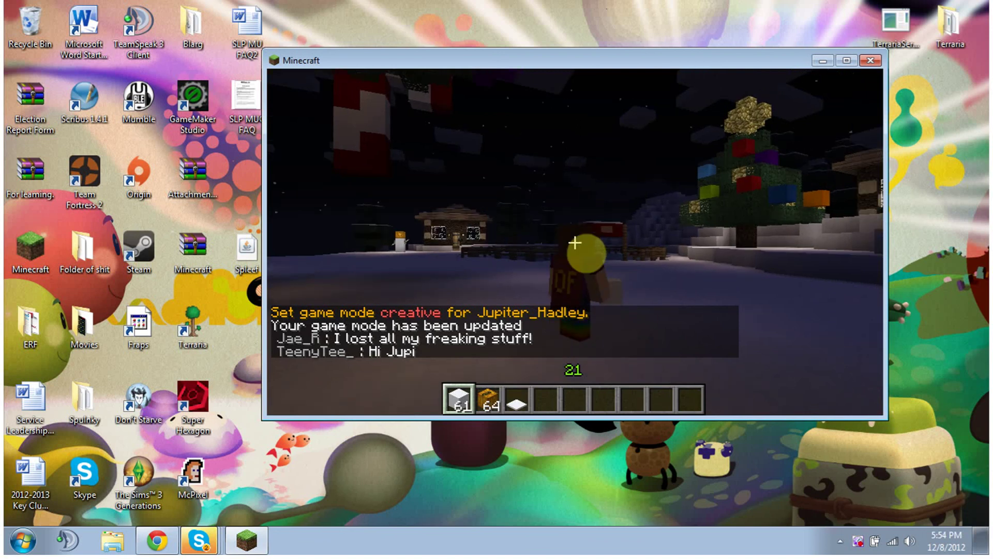
{"action": "key", "text": "w"}
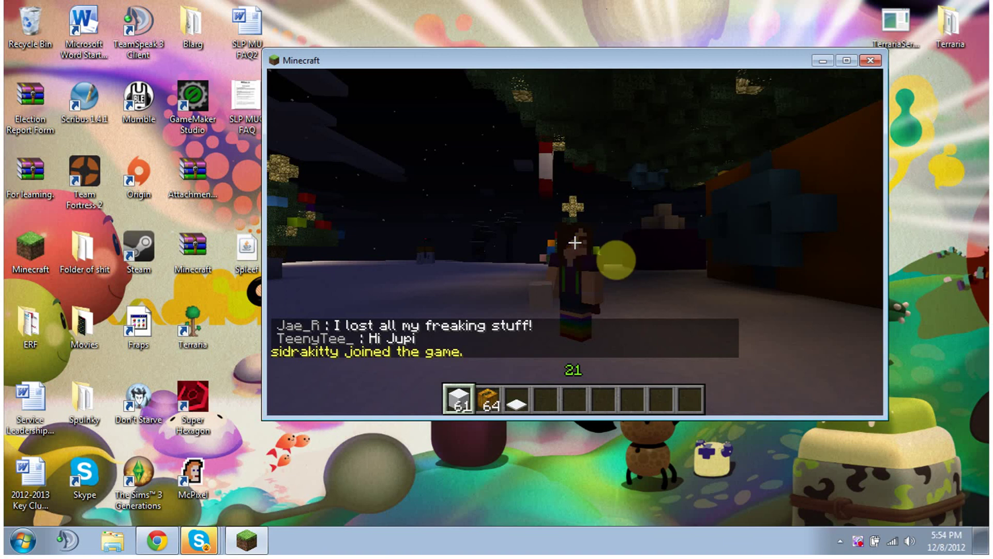
{"action": "key", "text": "w"}
{"action": "key", "text": "w"}
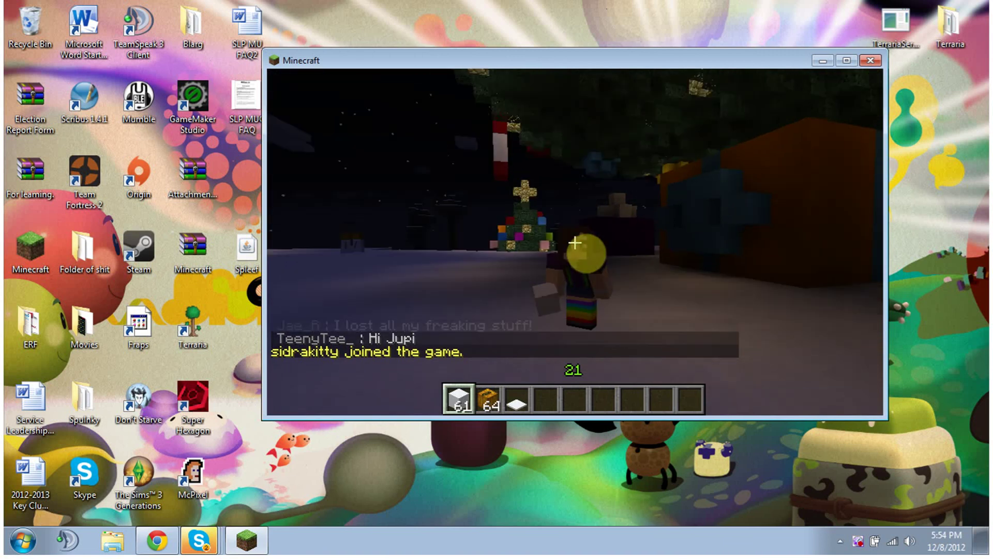